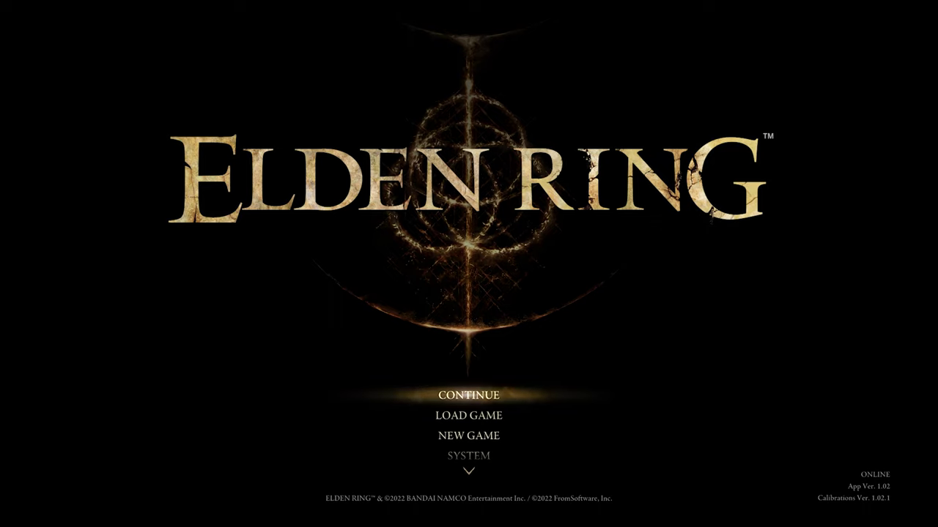
Open the Graphics section of the system settings and set Screen Mode to Borderless Windowed.
{"action": "scroll", "coordinate": [474, 396], "scroll_direction": "down", "scroll_amount": 3}
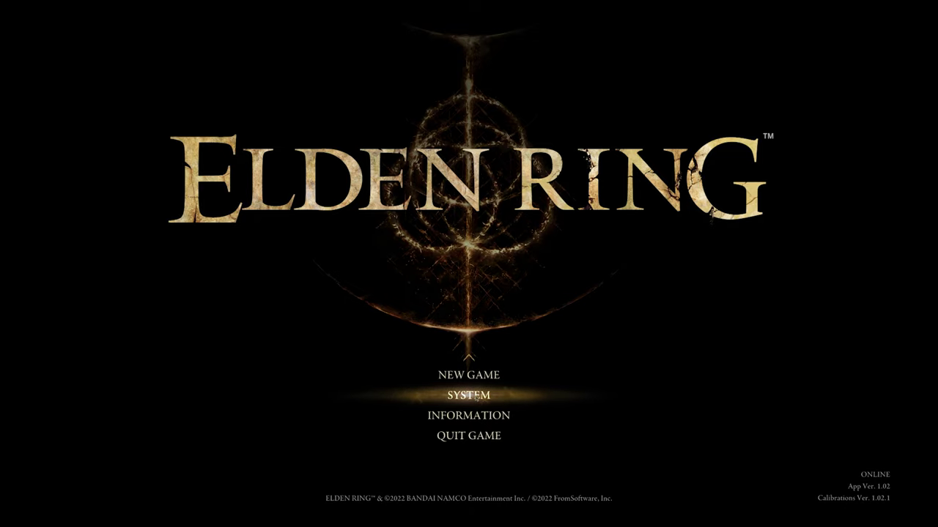
{"action": "left_click", "coordinate": [475, 396]}
{"action": "left_click", "coordinate": [503, 65]}
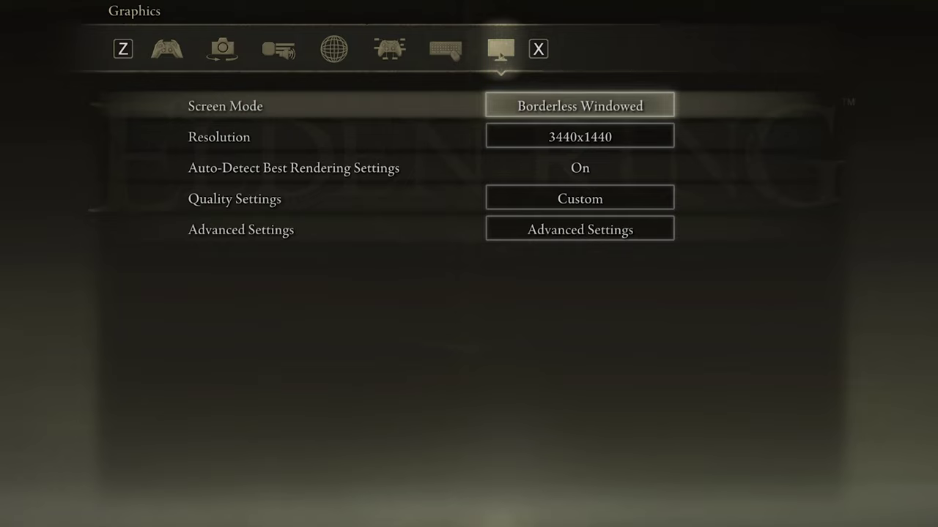
{"action": "left_click", "coordinate": [665, 104]}
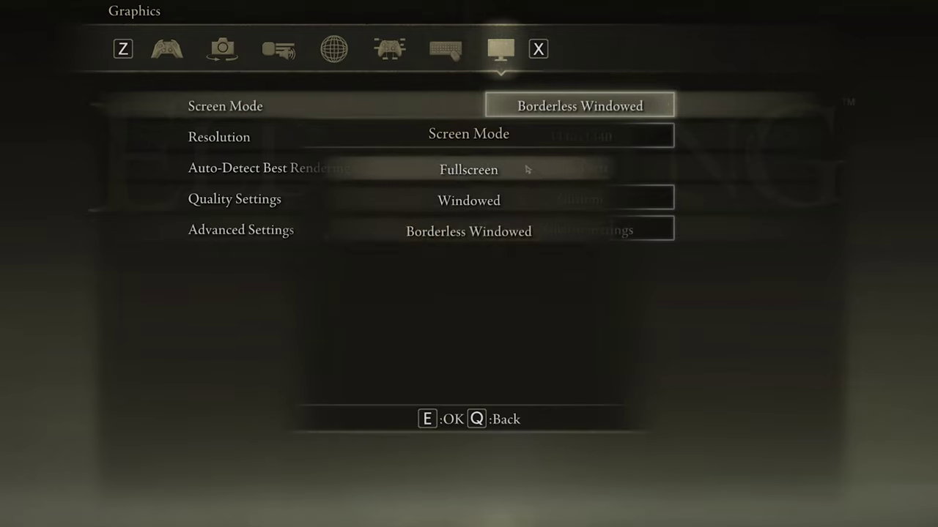
{"action": "left_click", "coordinate": [535, 231]}
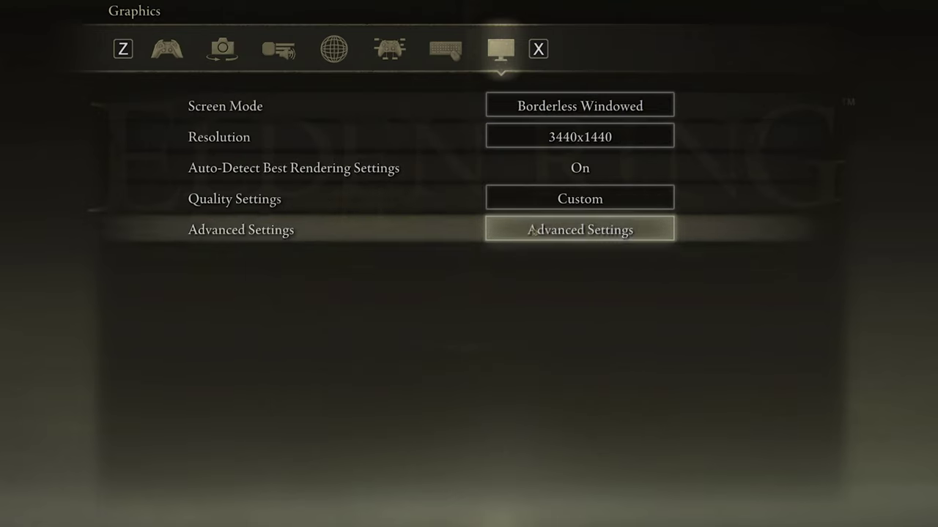
Set the graphics Quality Settings preset to Custom.
{"action": "key", "text": "Up"}
{"action": "key", "text": "Down"}
{"action": "key", "text": "Up"}
{"action": "key", "text": "Up"}
{"action": "key", "text": "Up"}
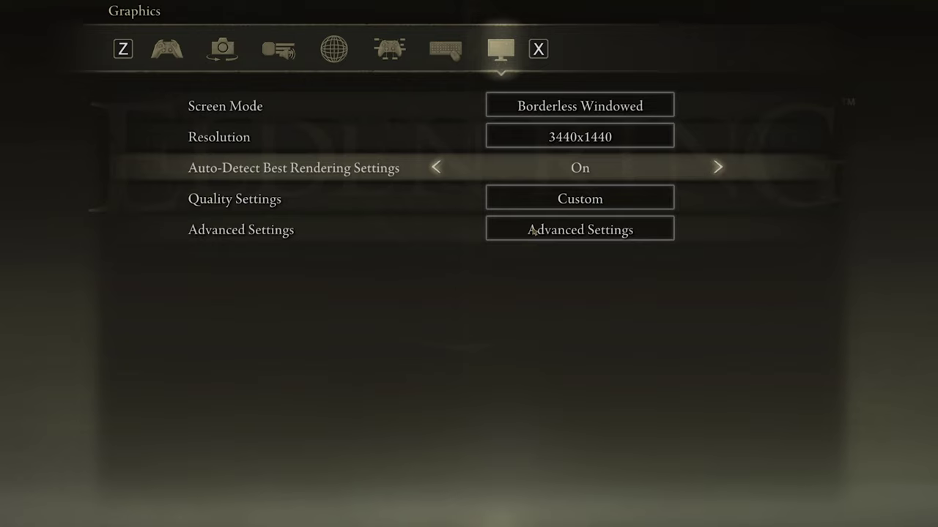
{"action": "left_click", "coordinate": [572, 202]}
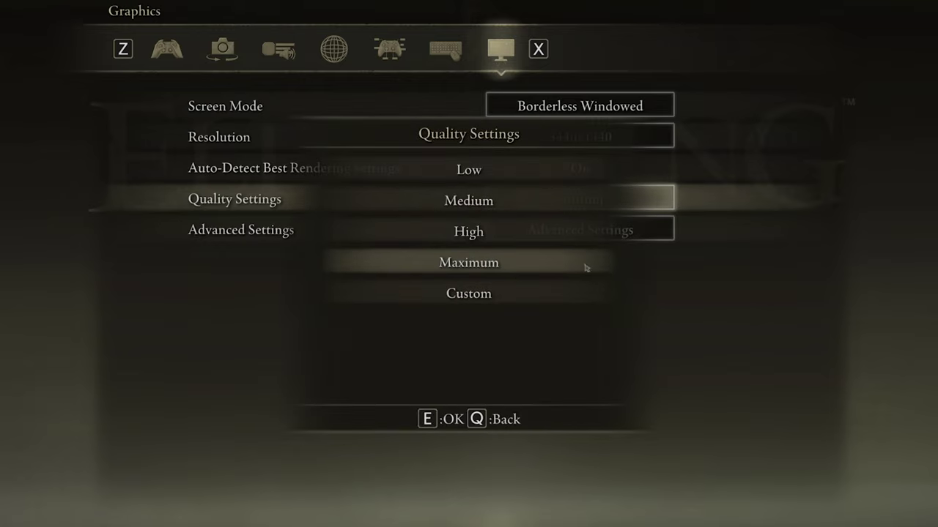
{"action": "left_click", "coordinate": [557, 293]}
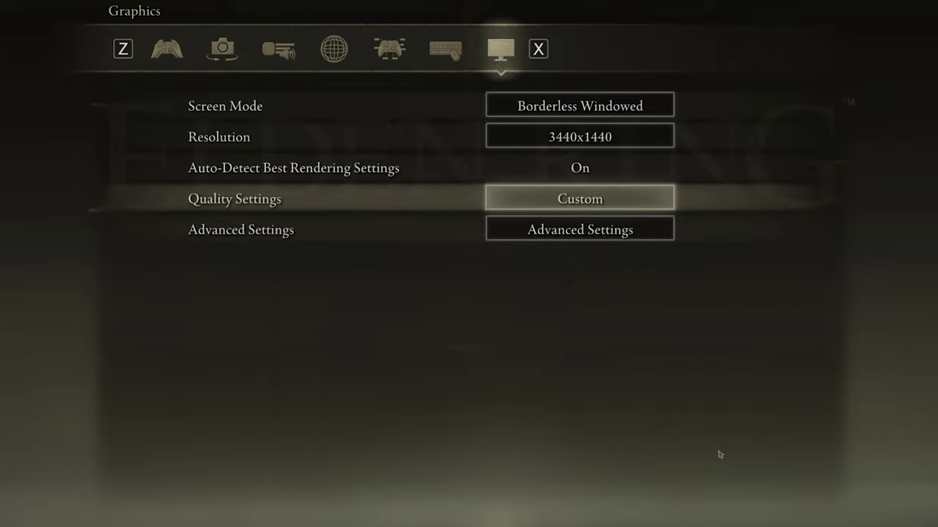
In the advanced graphics settings, set Texture Quality to Medium and Antialiasing Quality to Low.
{"action": "left_click", "coordinate": [544, 234]}
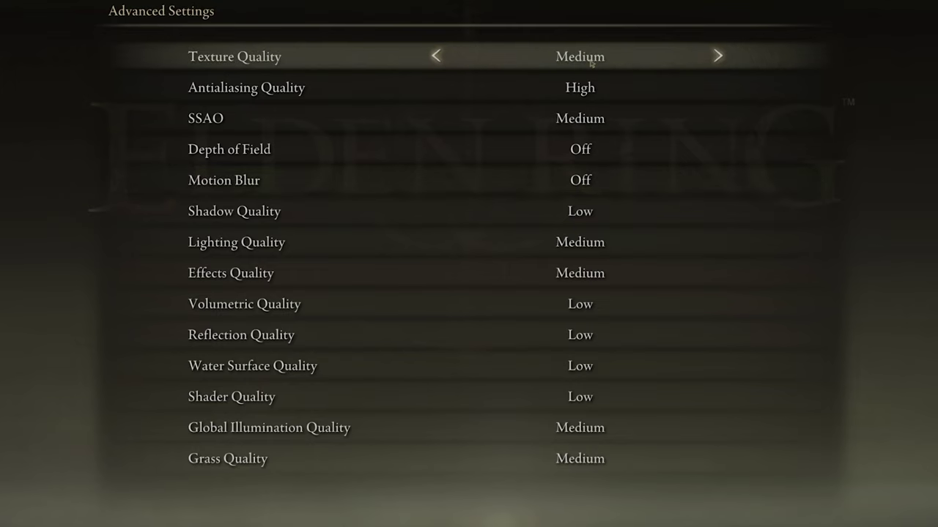
{"action": "key", "text": "Left"}
{"action": "key", "text": "Right"}
{"action": "key", "text": "Left"}
{"action": "key", "text": "Right"}
{"action": "key", "text": "Down"}
{"action": "key", "text": "Left"}
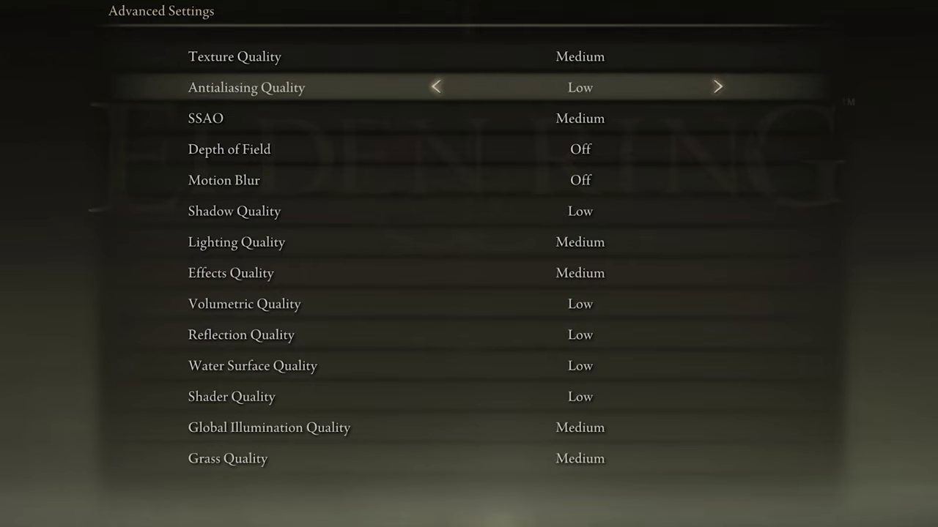
Examine the remaining advanced graphics settings from SSAO to Grass Quality and return to the title screen.
{"action": "key", "text": "Down"}
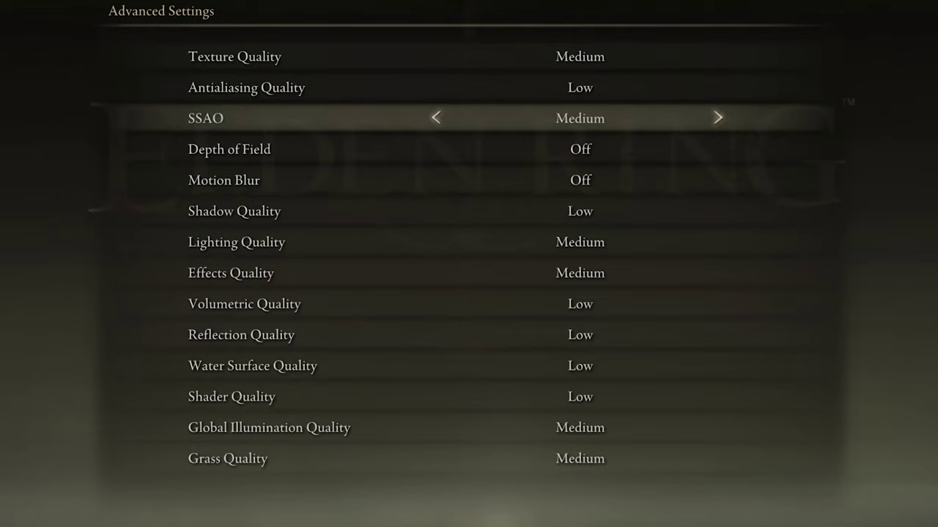
{"action": "key", "text": "Down"}
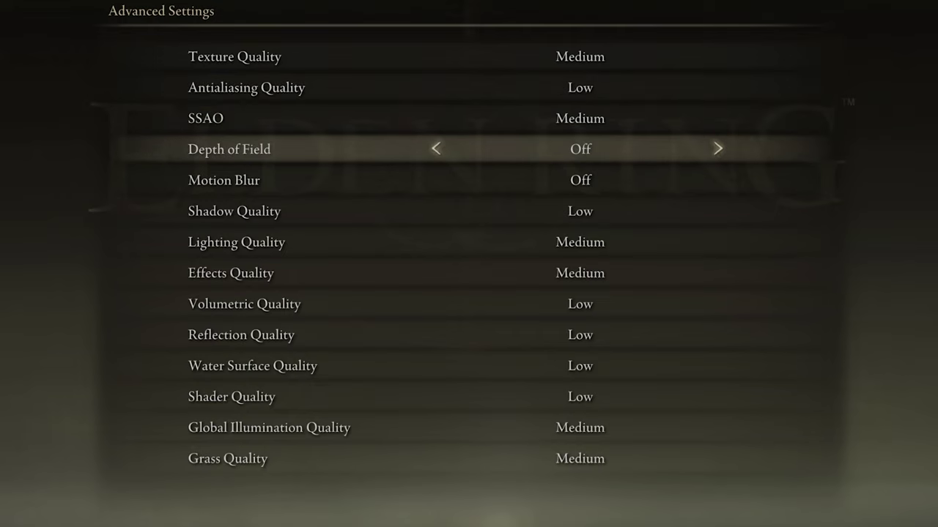
{"action": "key", "text": "Down"}
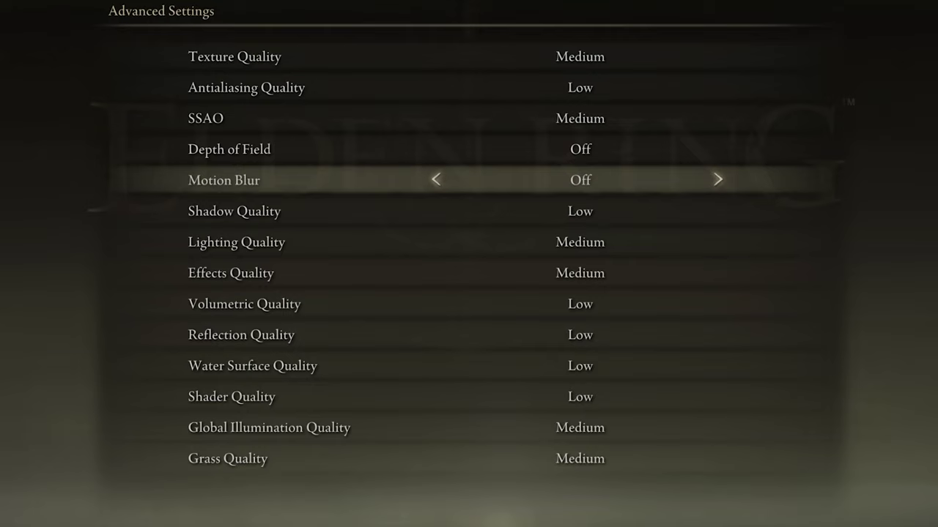
{"action": "key", "text": "Down"}
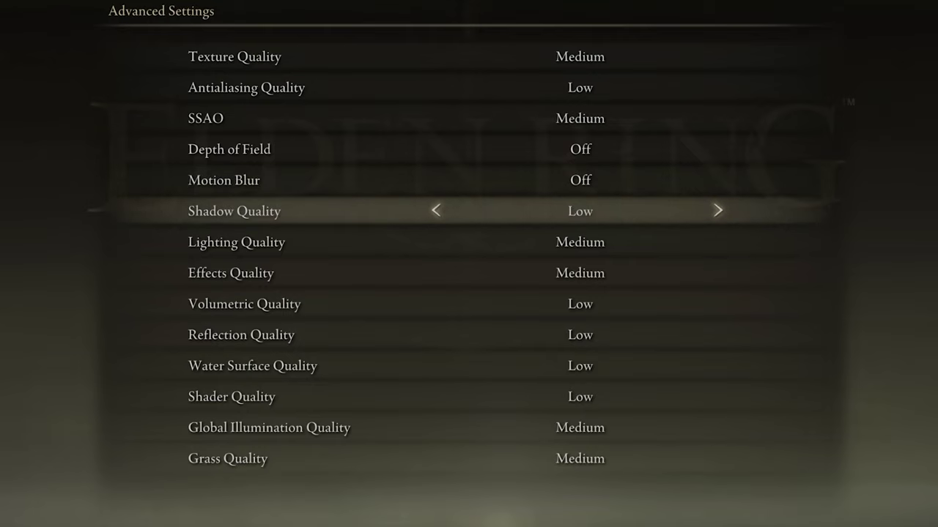
{"action": "key", "text": "Down"}
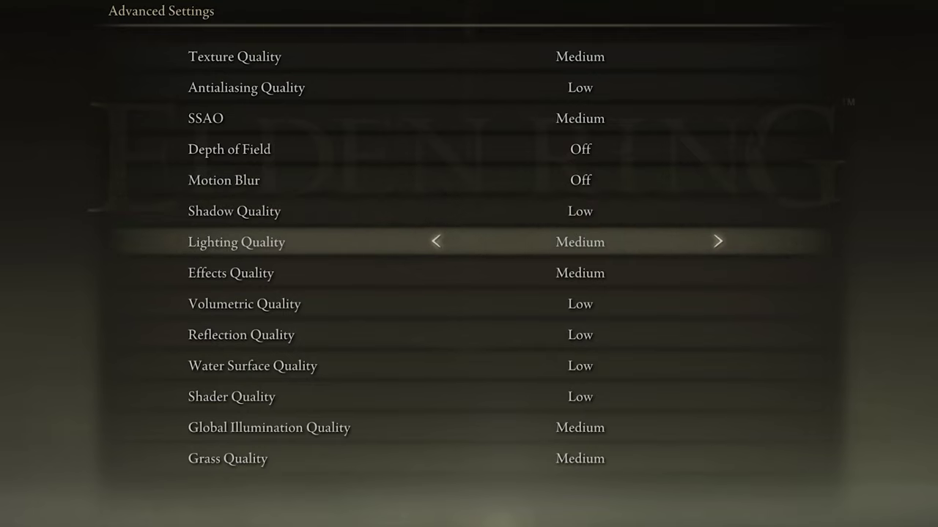
{"action": "key", "text": "Down"}
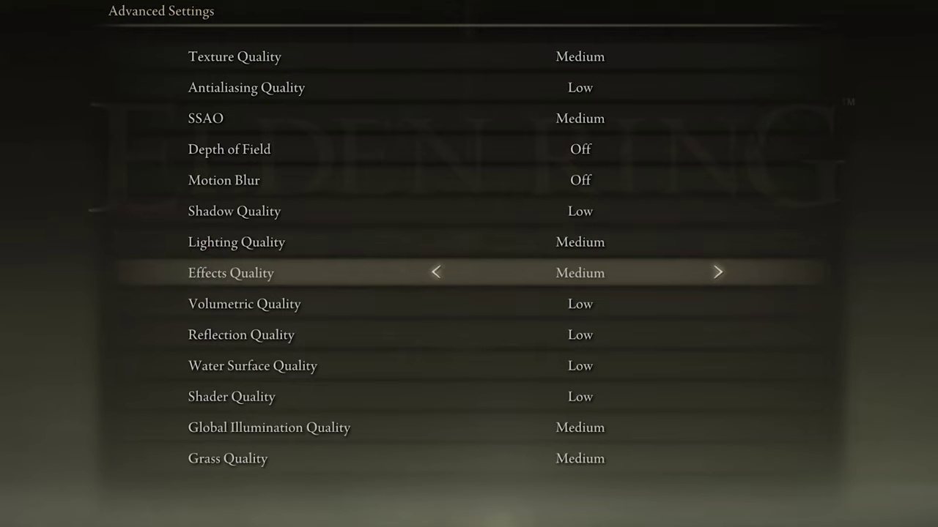
{"action": "key", "text": "Down"}
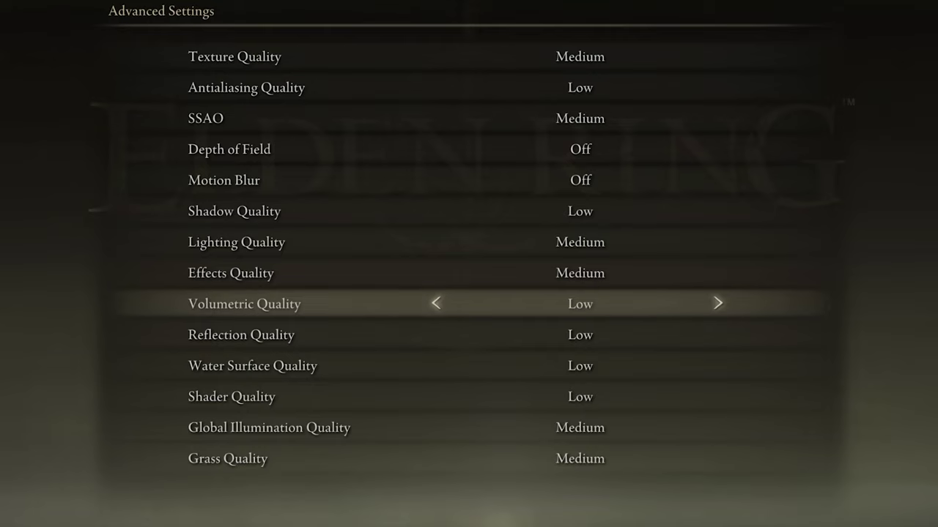
{"action": "key", "text": "Down"}
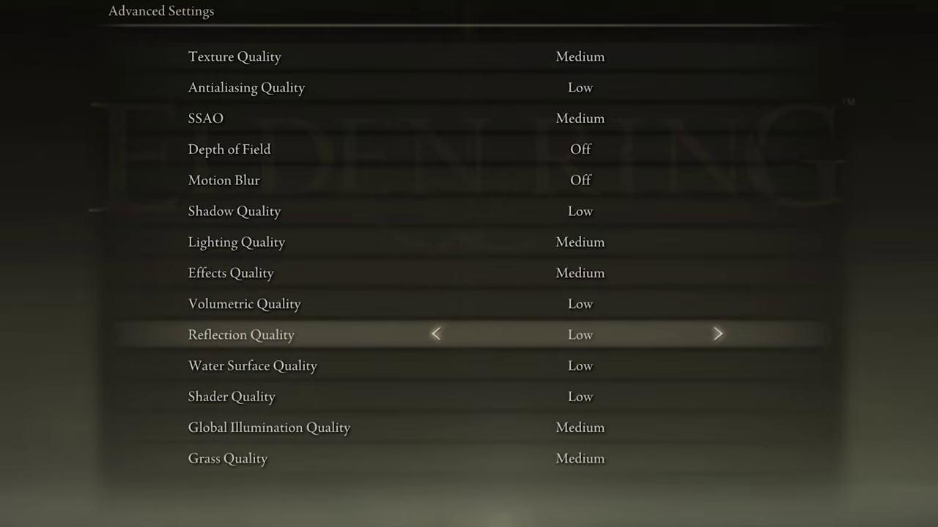
{"action": "key", "text": "Down"}
{"action": "key", "text": "Down"}
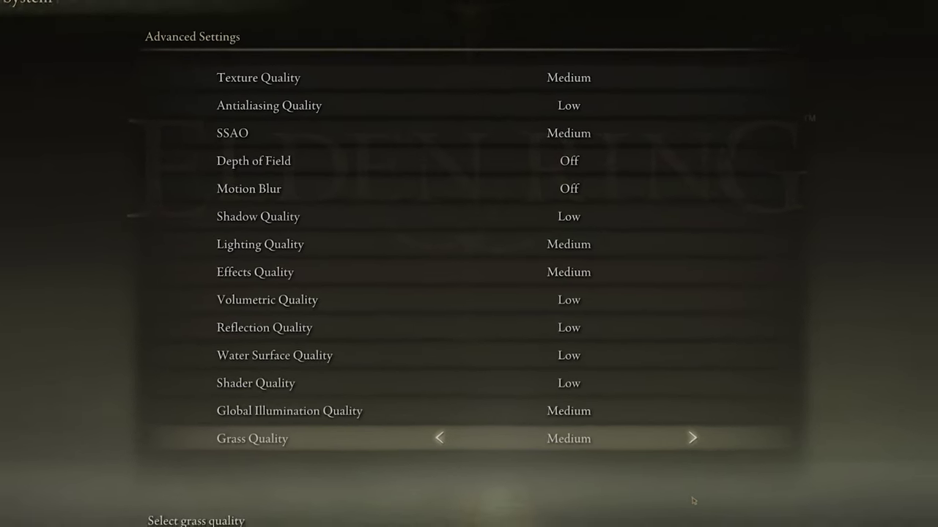
{"action": "key", "text": "Escape"}
{"action": "key", "text": "Escape"}
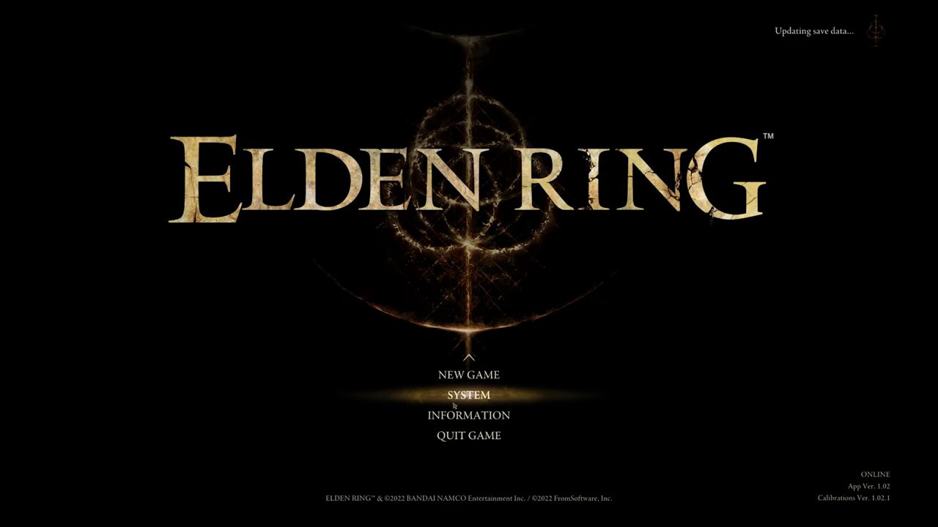
Leave the game for the Windows desktop and open Task Manager.
{"action": "left_click", "coordinate": [469, 435]}
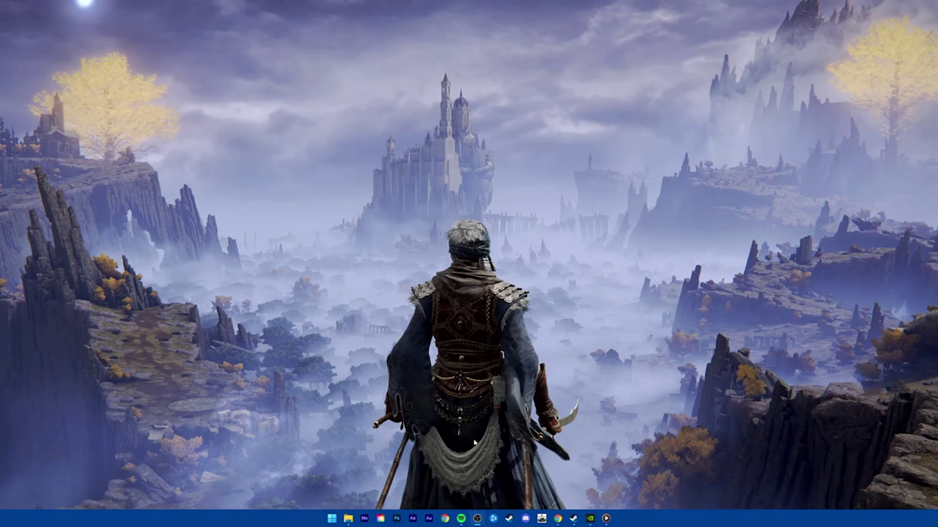
{"action": "key", "text": "super"}
{"action": "type", "text": "task manager"}
{"action": "key", "text": "Return"}
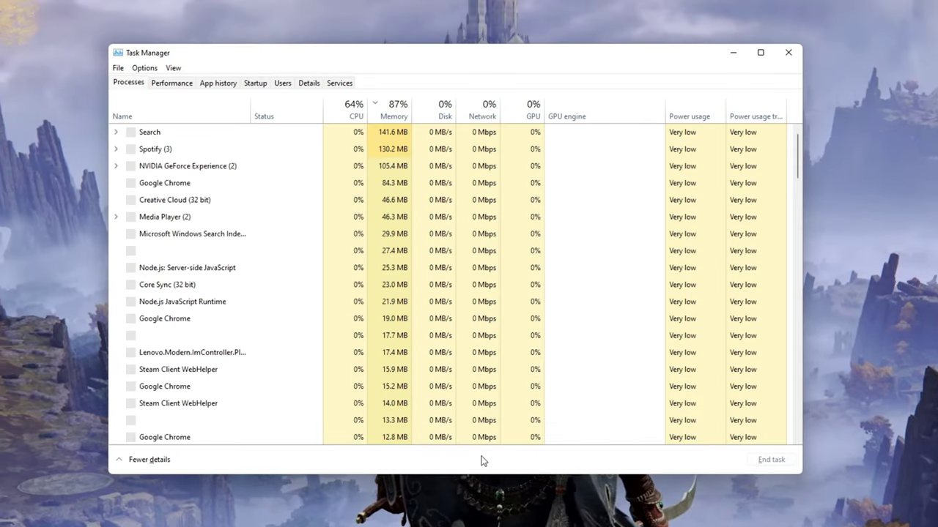
End the Google Chrome task in the list of running processes.
{"action": "left_click", "coordinate": [163, 135]}
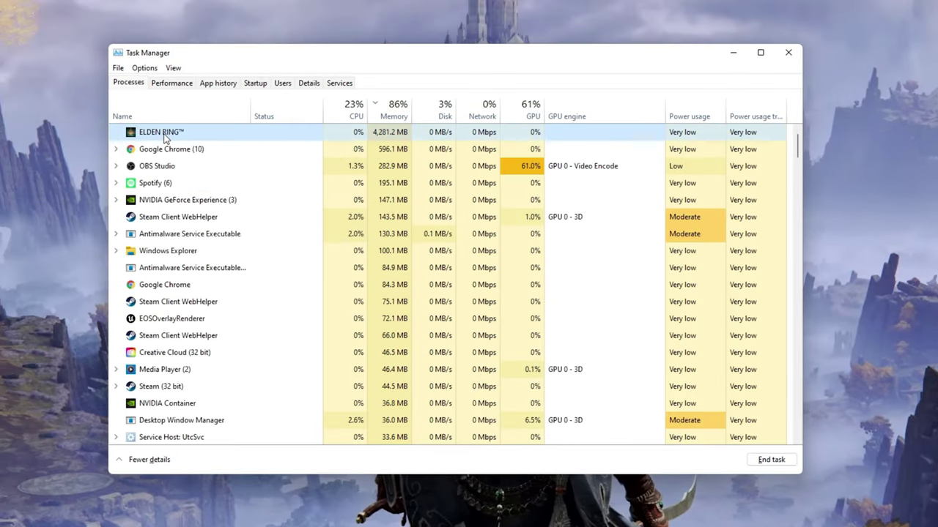
{"action": "left_click", "coordinate": [208, 170]}
{"action": "right_click", "coordinate": [234, 169]}
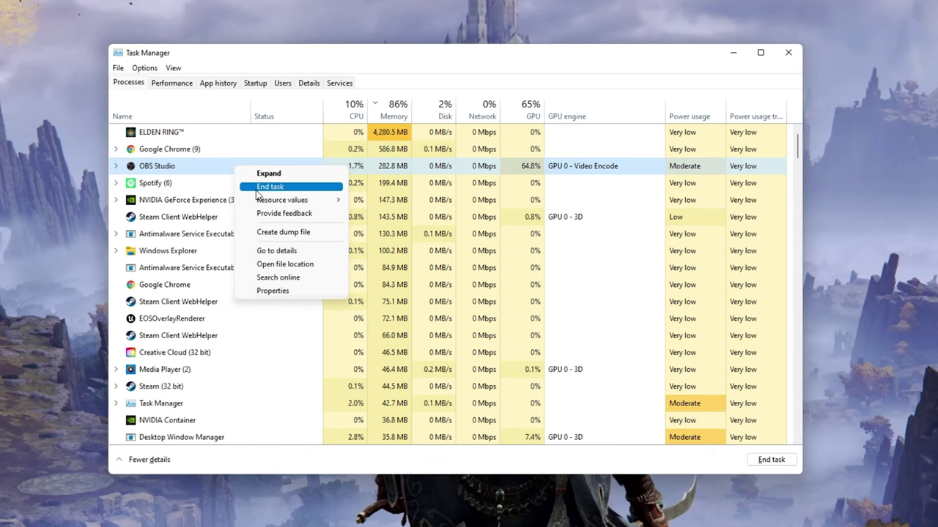
{"action": "left_click", "coordinate": [272, 151]}
{"action": "right_click", "coordinate": [286, 152]}
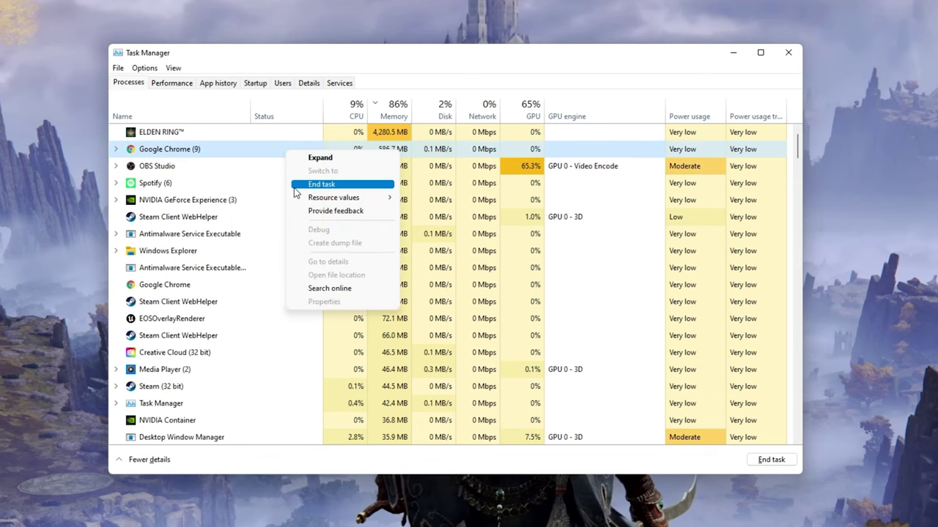
{"action": "left_click", "coordinate": [321, 183]}
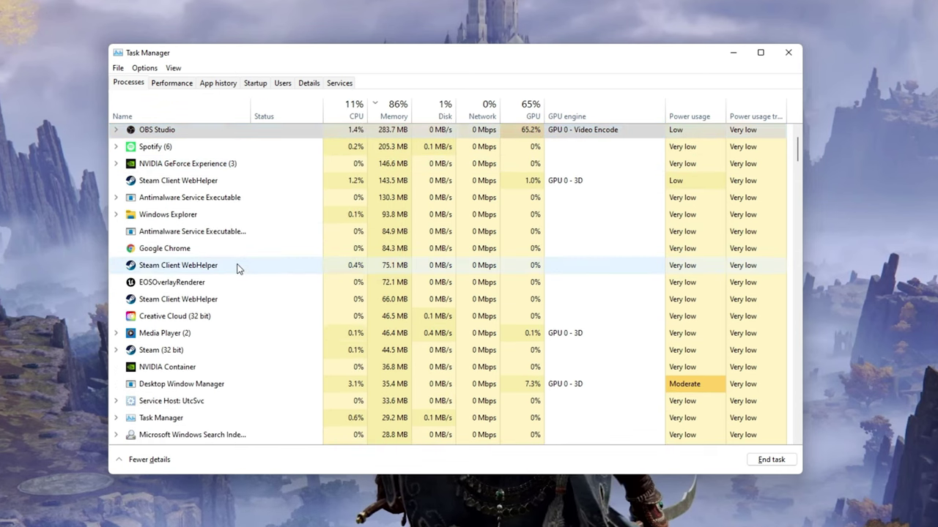
{"action": "left_click", "coordinate": [238, 266]}
{"action": "left_click", "coordinate": [284, 316]}
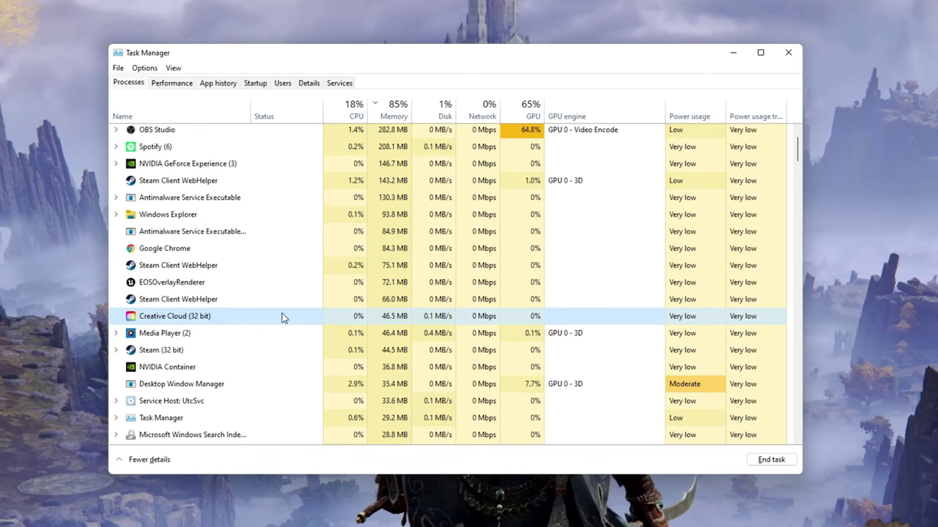
{"action": "right_click", "coordinate": [287, 316]}
{"action": "left_click", "coordinate": [268, 320]}
Try to disable Lenovo Hotkeys among the startup programs and close Task Manager.
{"action": "scroll", "coordinate": [268, 320], "scroll_direction": "down", "scroll_amount": 1}
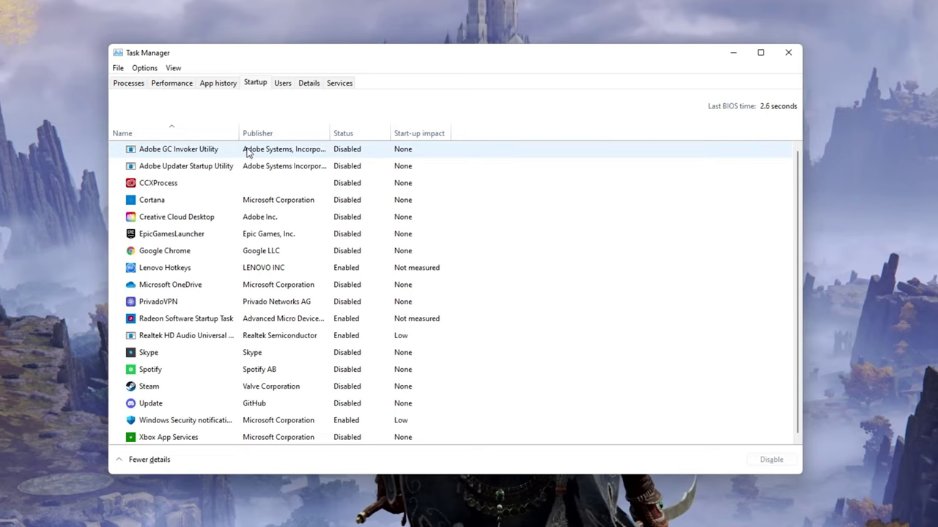
{"action": "right_click", "coordinate": [338, 276]}
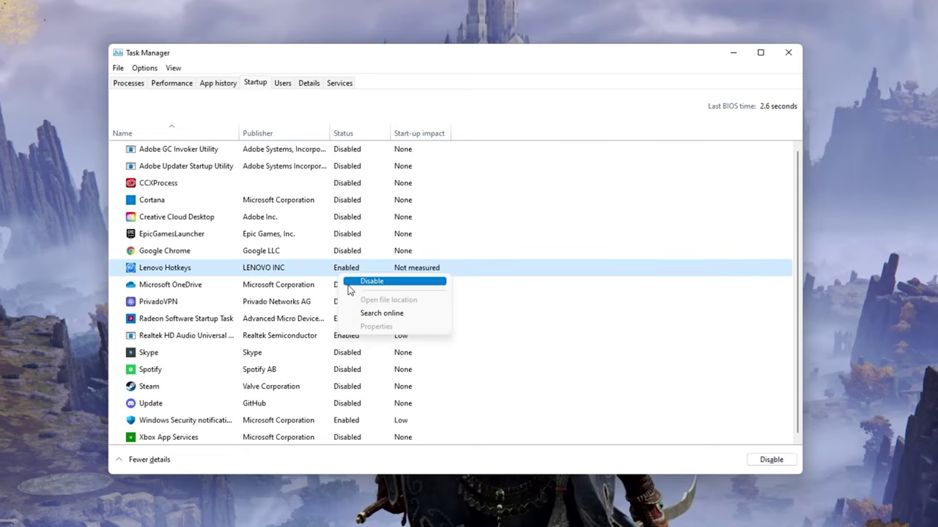
{"action": "left_click", "coordinate": [371, 281]}
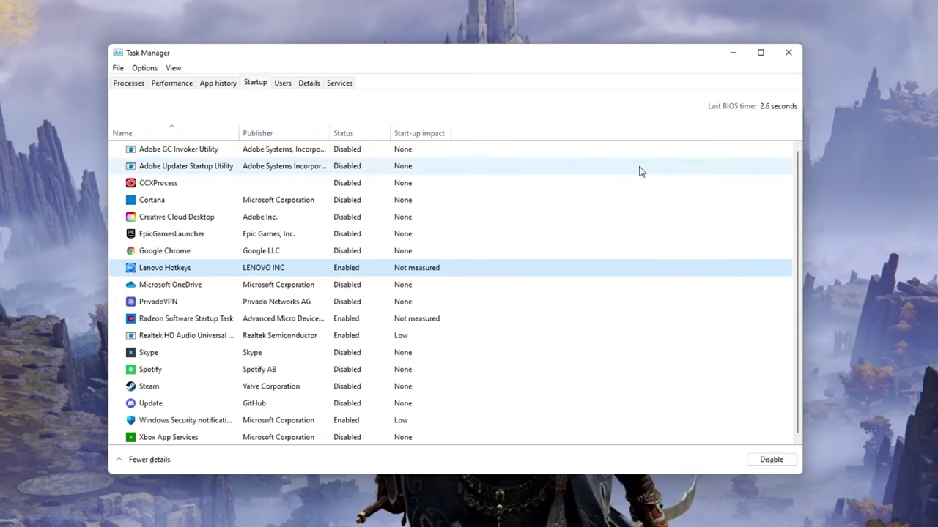
{"action": "left_click", "coordinate": [789, 53]}
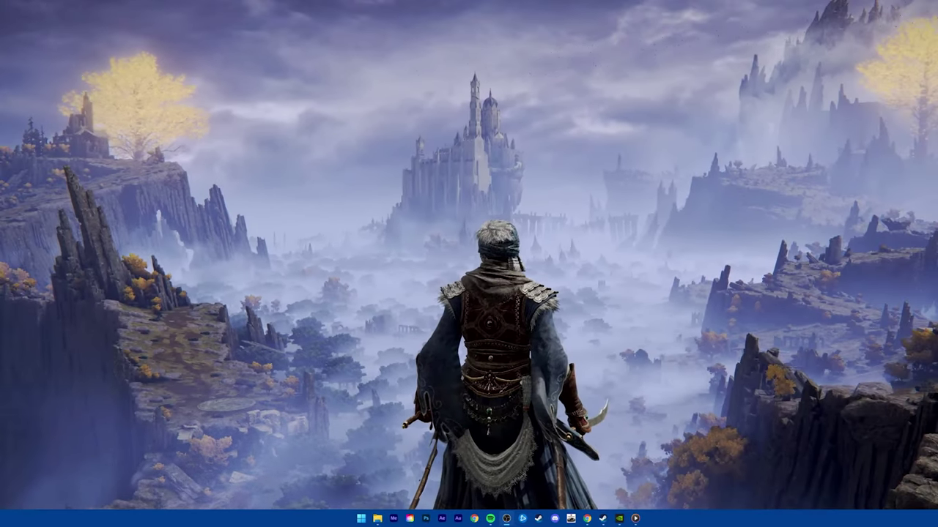
Switch to GeForce Experience and review the details of the available Game Ready Driver 511.79.
{"action": "left_click", "coordinate": [602, 519]}
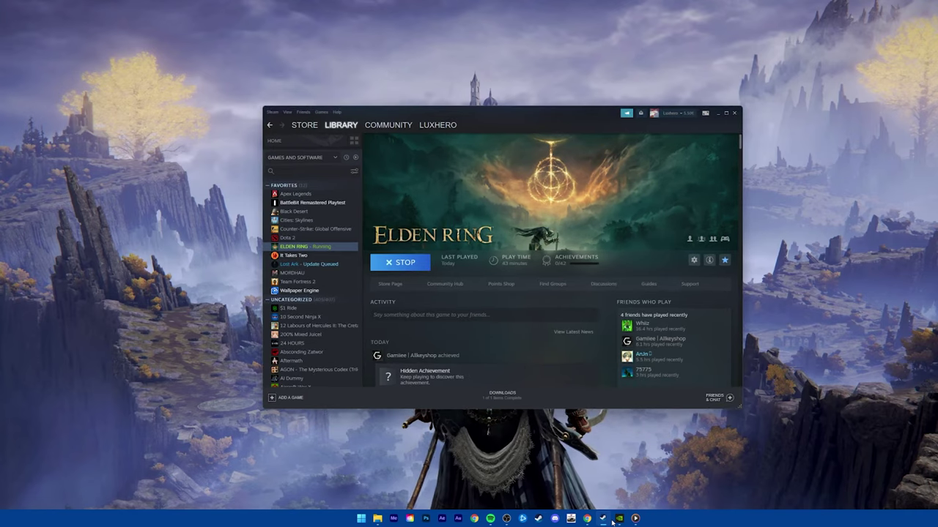
{"action": "left_click", "coordinate": [618, 519]}
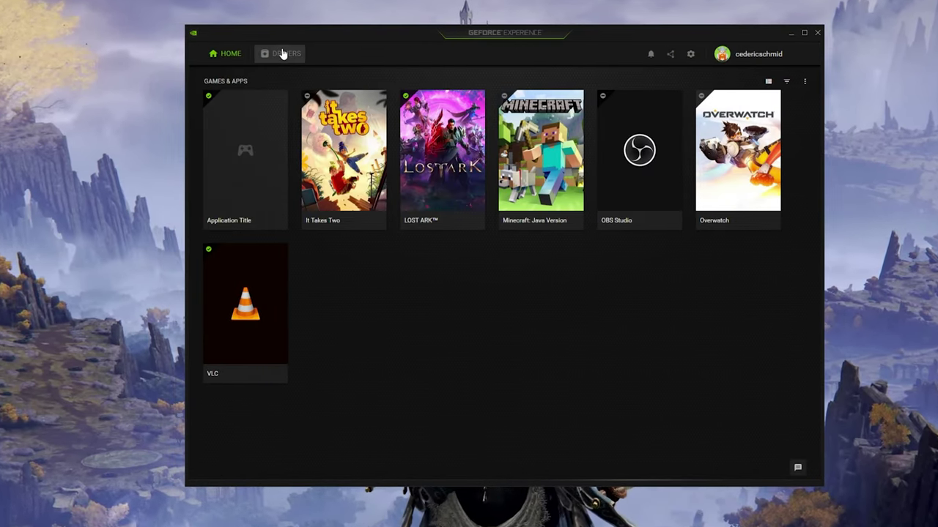
{"action": "left_click", "coordinate": [282, 53]}
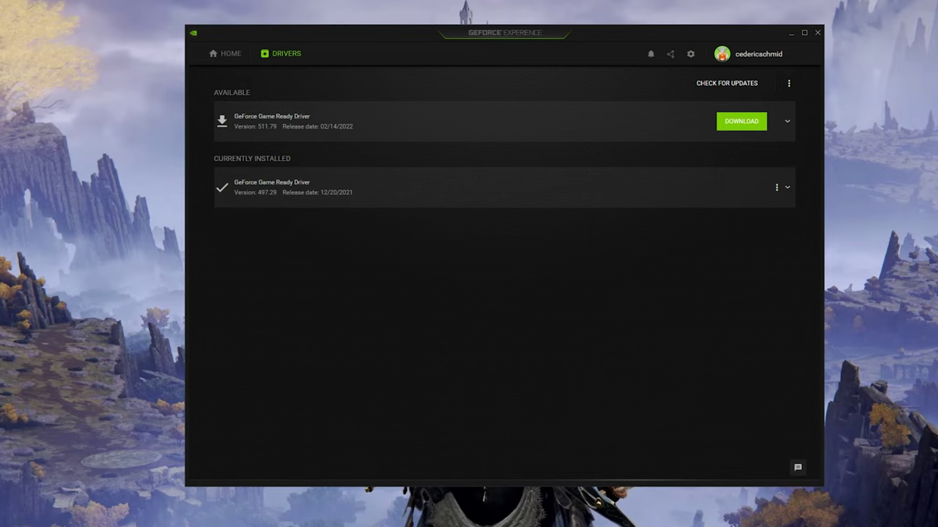
{"action": "left_click", "coordinate": [785, 124]}
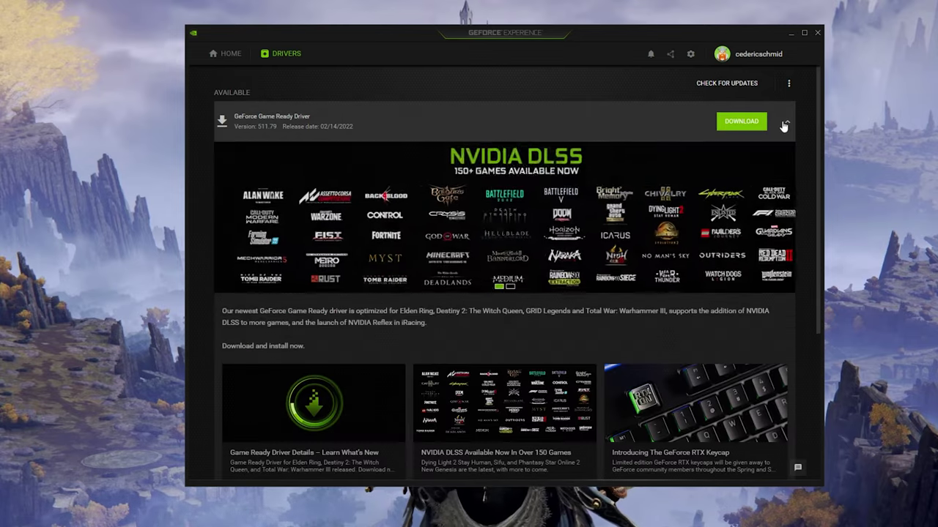
{"action": "left_click", "coordinate": [785, 125]}
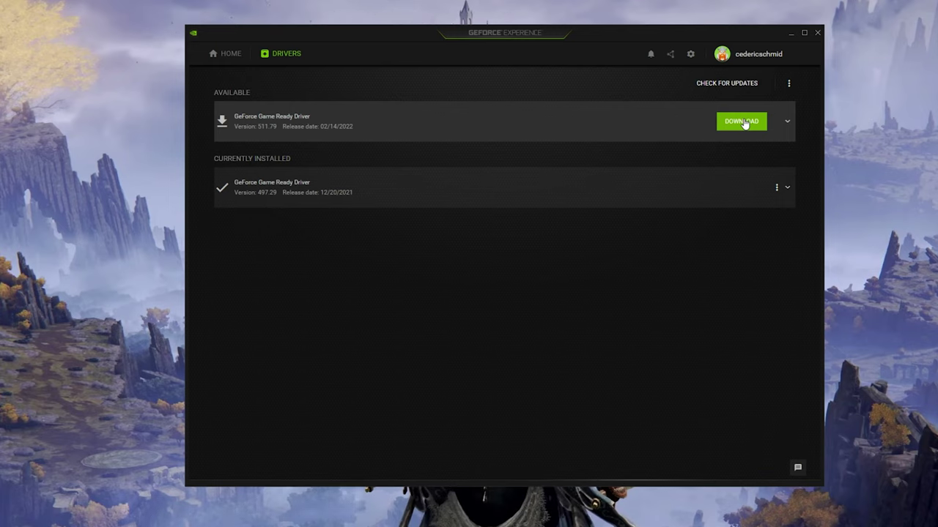
Open the GeForce Experience general settings and review the image scaling options.
{"action": "left_click", "coordinate": [691, 55]}
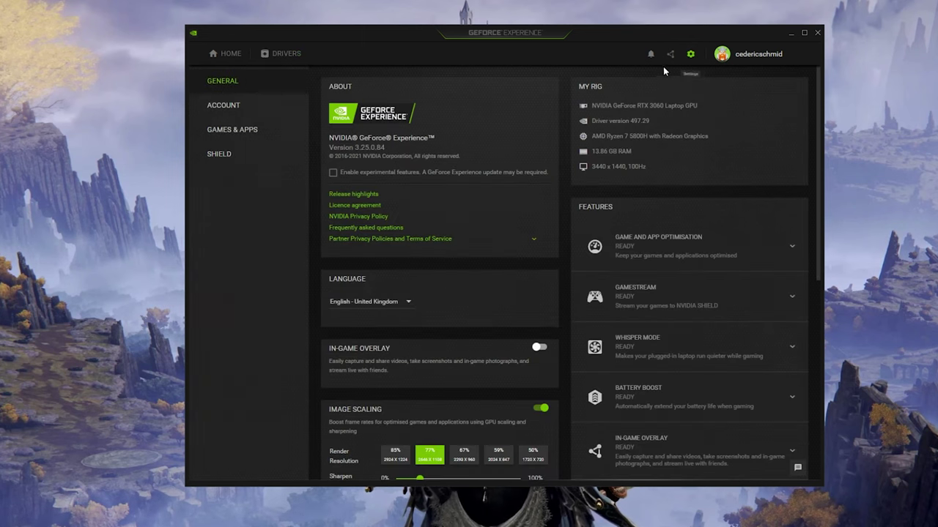
{"action": "scroll", "coordinate": [562, 99], "scroll_direction": "down", "scroll_amount": 3}
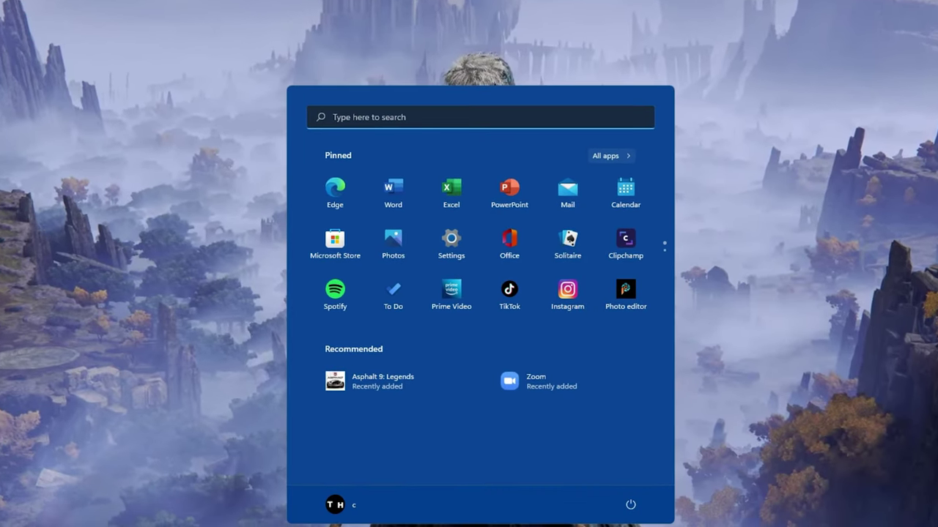
Make sure Game Mode is on in the Windows gaming settings and open its related graphics settings.
{"action": "type", "text": "settings"}
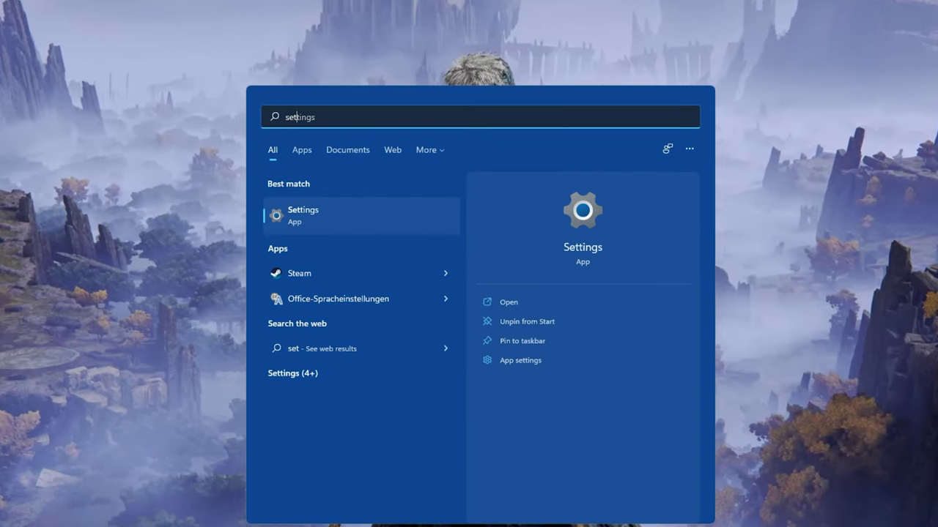
{"action": "key", "text": "Return"}
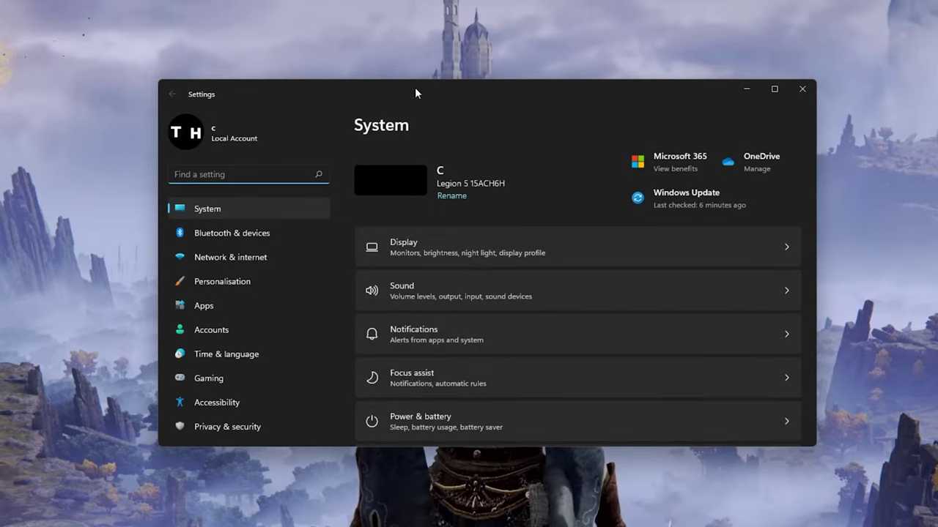
{"action": "left_click", "coordinate": [238, 378]}
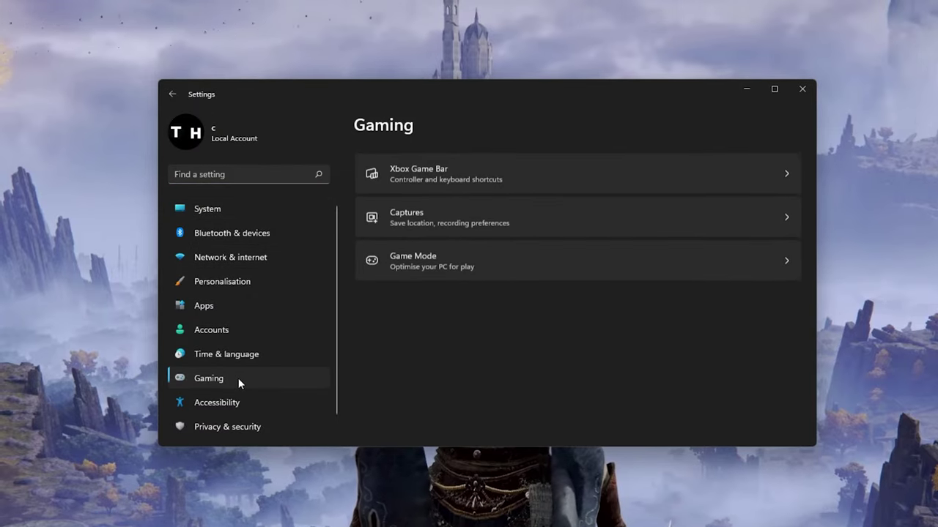
{"action": "left_click", "coordinate": [528, 256]}
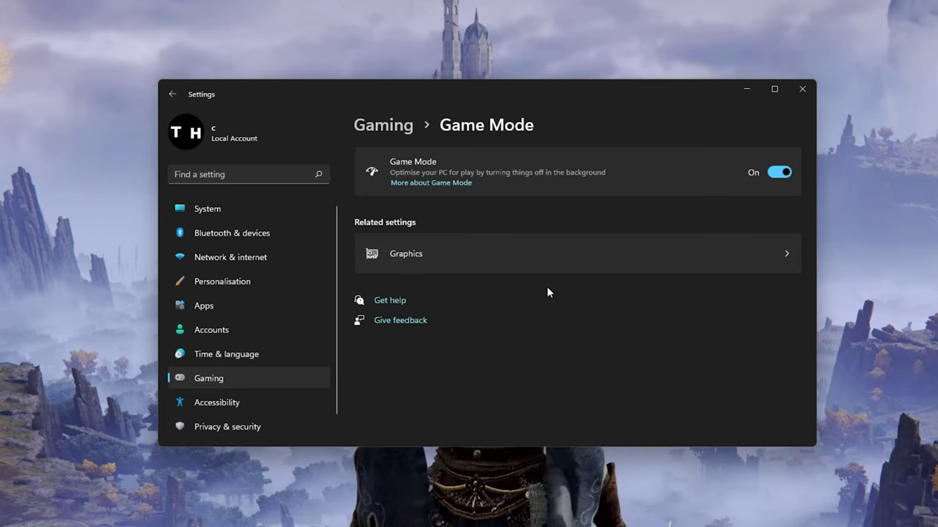
{"action": "left_click", "coordinate": [777, 175]}
{"action": "left_click", "coordinate": [775, 176]}
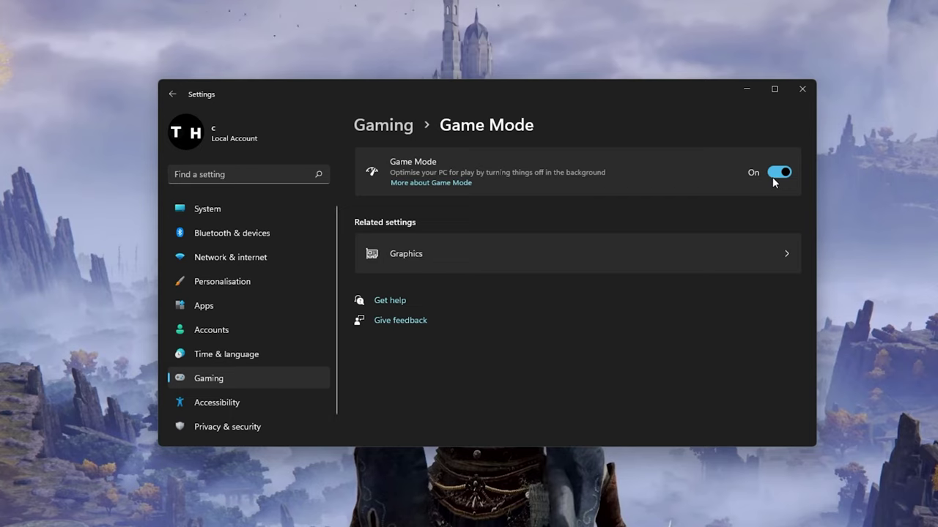
{"action": "left_click", "coordinate": [448, 269]}
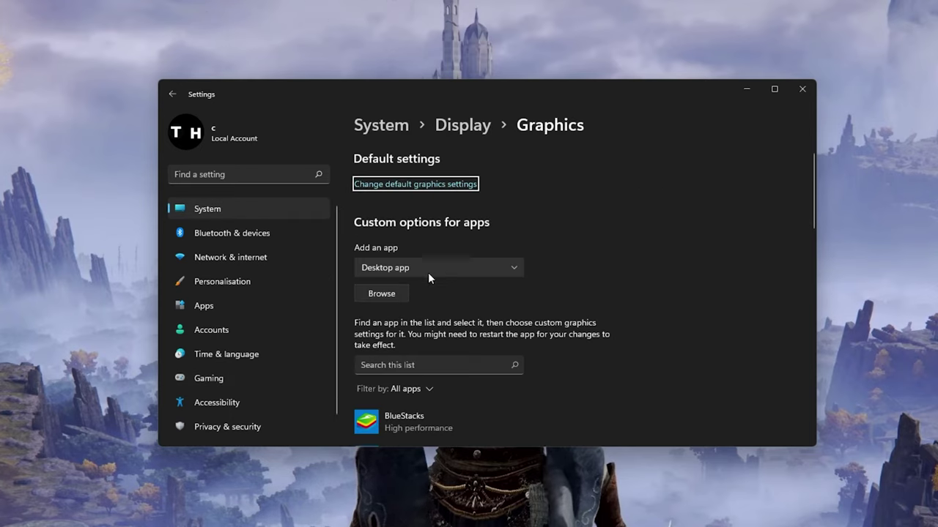
Browse for the eldenring application in Program Files (x86)\Steam\steamapps\common\ELDEN RING\Game and cancel adding it to the custom graphics apps.
{"action": "left_click", "coordinate": [381, 293]}
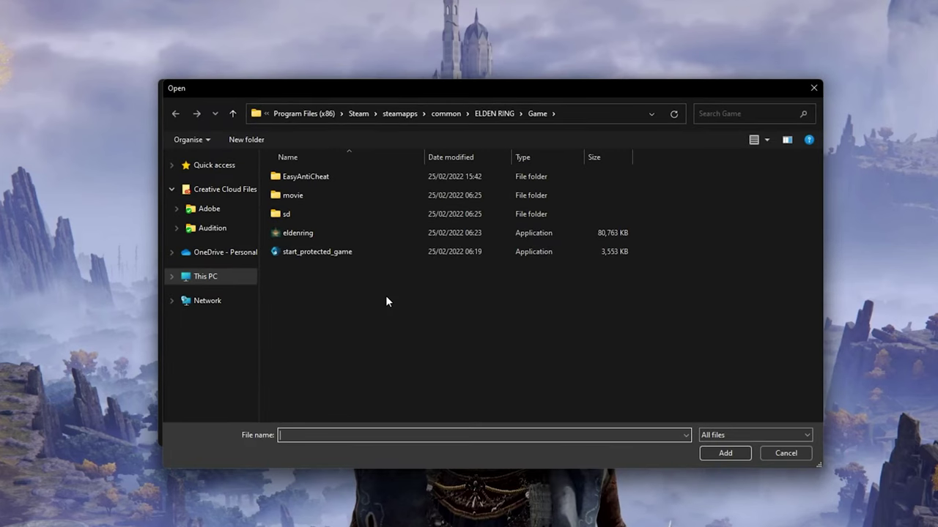
{"action": "left_click", "coordinate": [306, 115]}
{"action": "scroll", "coordinate": [338, 293], "scroll_direction": "down", "scroll_amount": 1}
{"action": "left_click", "coordinate": [351, 351]}
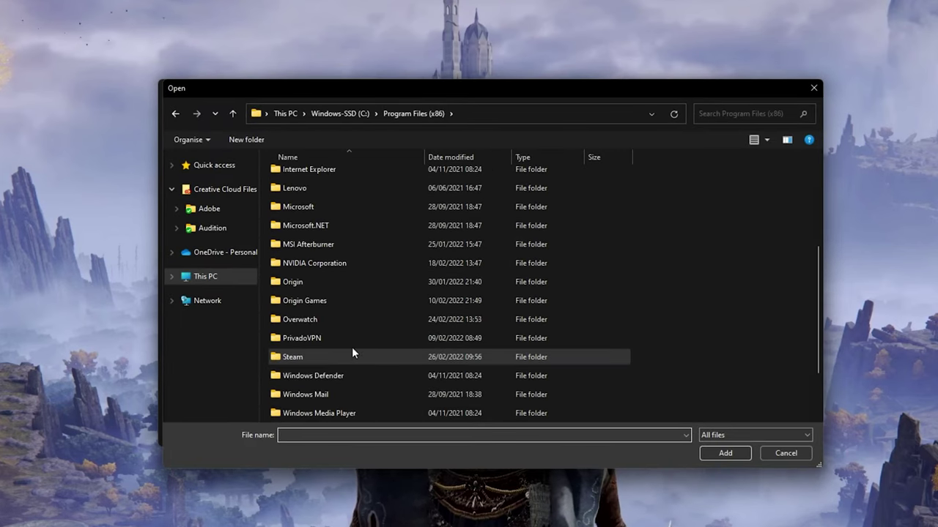
{"action": "left_click", "coordinate": [348, 359]}
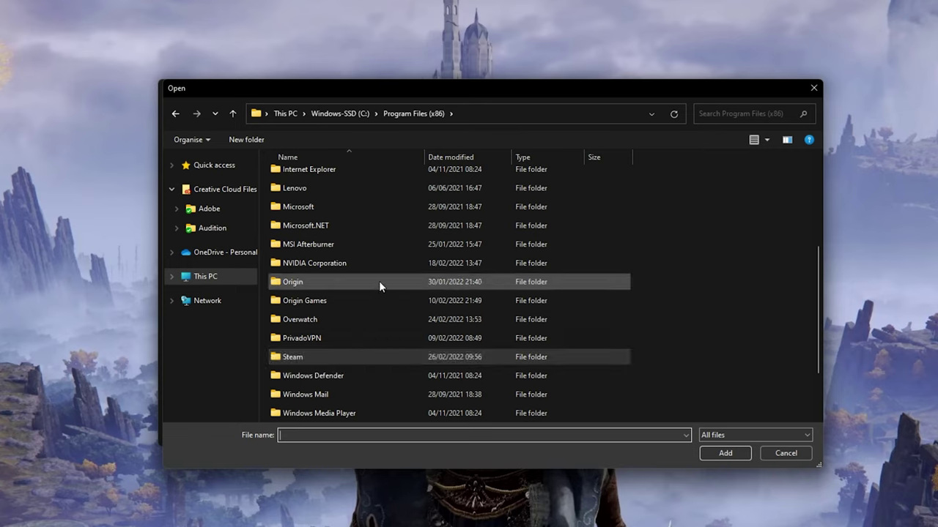
{"action": "double_click", "coordinate": [396, 359]}
{"action": "scroll", "coordinate": [388, 352], "scroll_direction": "down", "scroll_amount": 2}
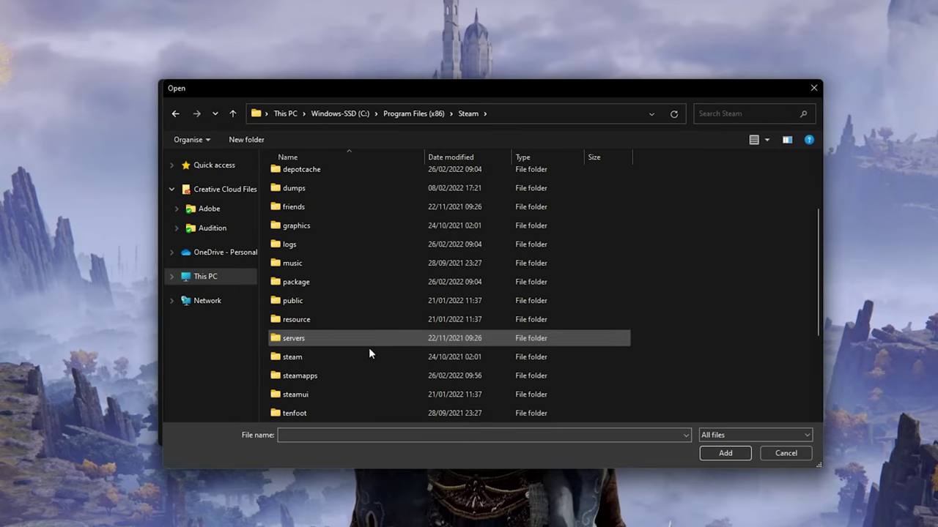
{"action": "double_click", "coordinate": [342, 371]}
{"action": "double_click", "coordinate": [344, 181]}
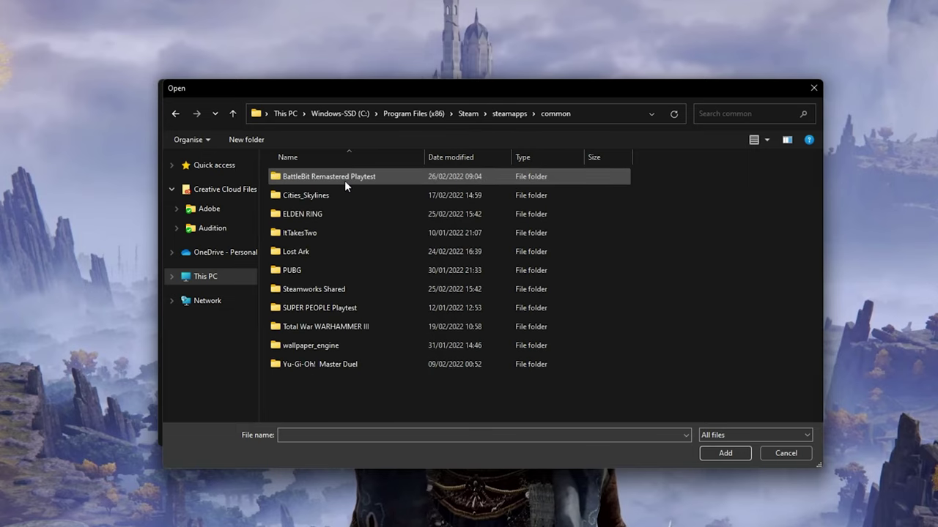
{"action": "double_click", "coordinate": [346, 214]}
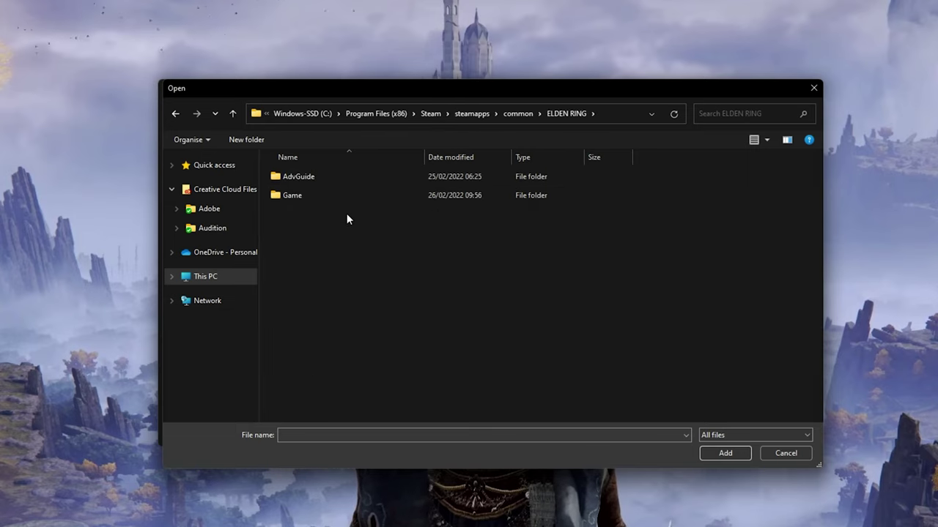
{"action": "double_click", "coordinate": [349, 198]}
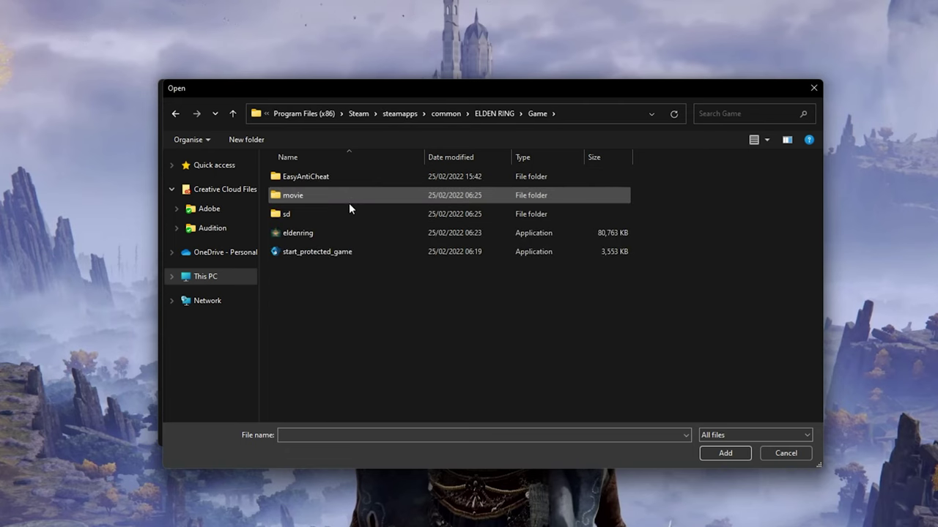
{"action": "left_click", "coordinate": [348, 233]}
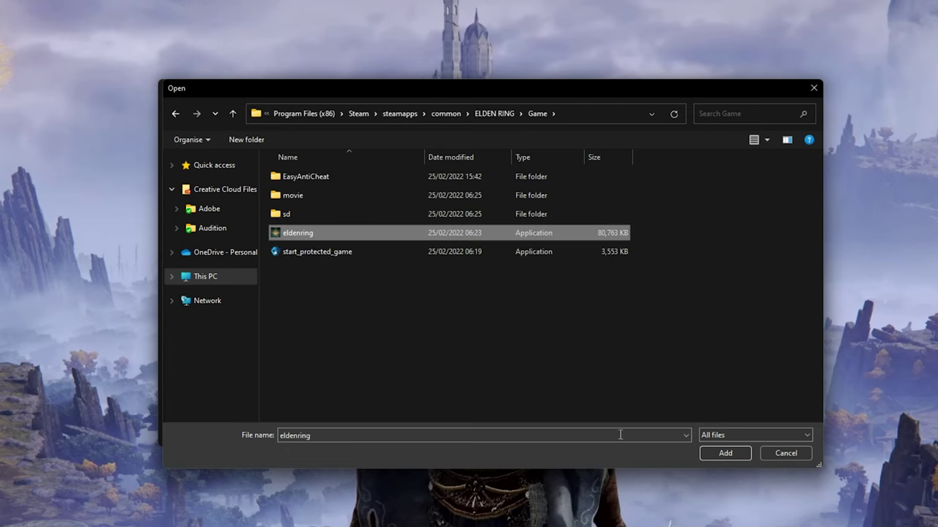
{"action": "left_click", "coordinate": [804, 455]}
Review the graphics preference options of ELDEN RING in the custom app list and close them without saving.
{"action": "scroll", "coordinate": [663, 367], "scroll_direction": "down", "scroll_amount": 3}
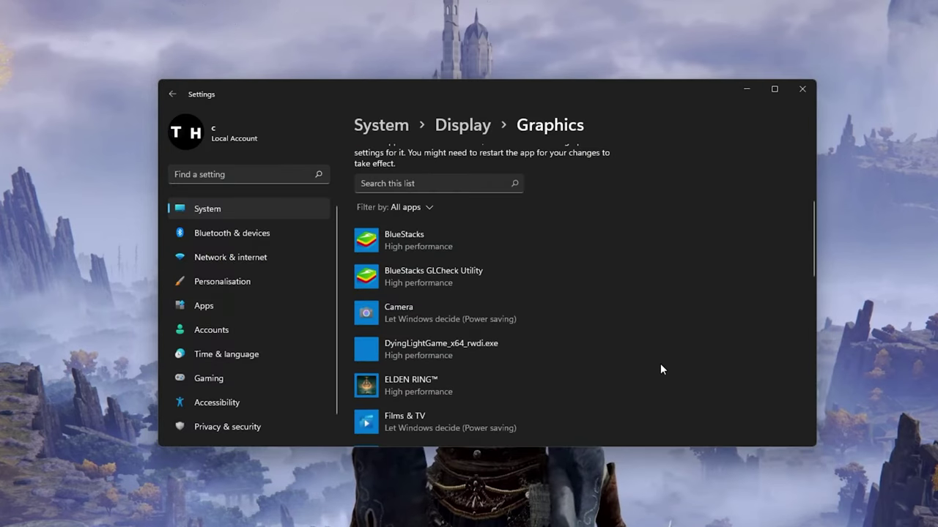
{"action": "left_click", "coordinate": [497, 375]}
{"action": "scroll", "coordinate": [691, 361], "scroll_direction": "down", "scroll_amount": 2}
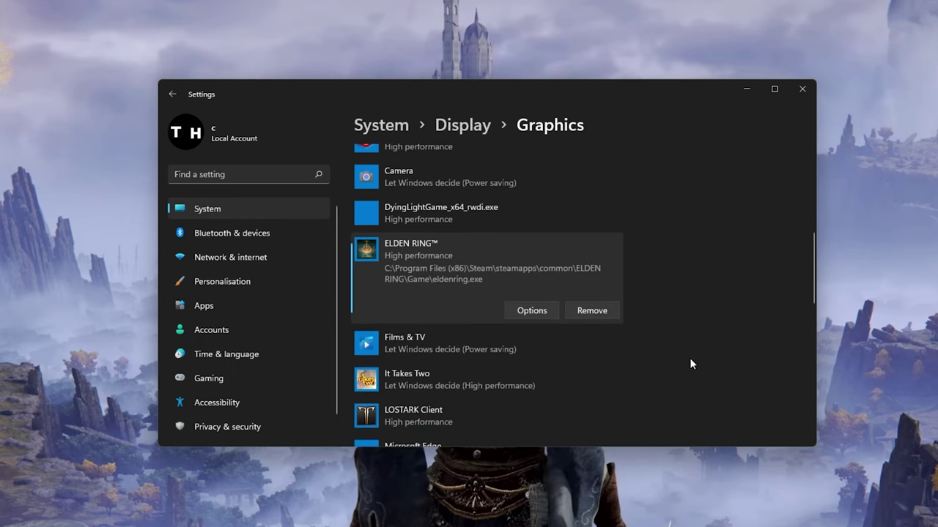
{"action": "left_click", "coordinate": [526, 311]}
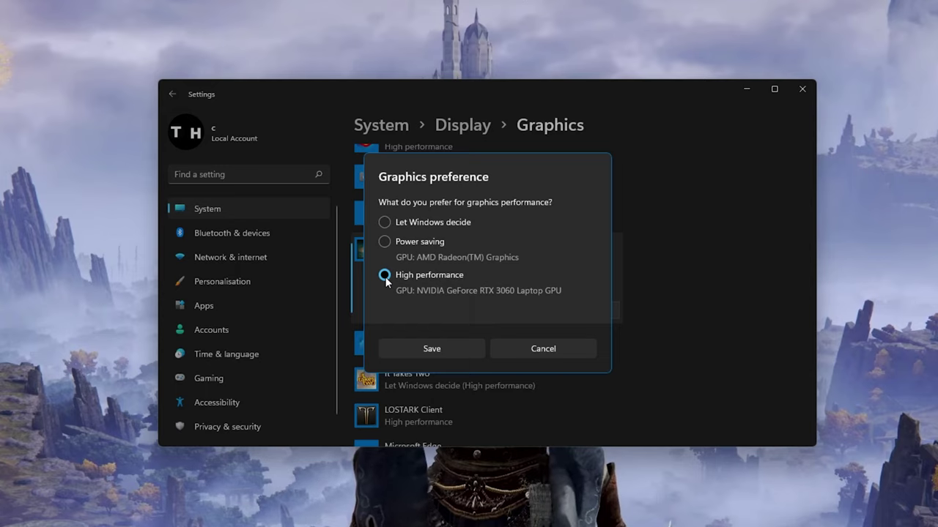
{"action": "left_click", "coordinate": [534, 350]}
Find the Windows Update page by searching the settings for "update" and start a check for updates.
{"action": "left_click", "coordinate": [277, 173]}
{"action": "type", "text": "update"}
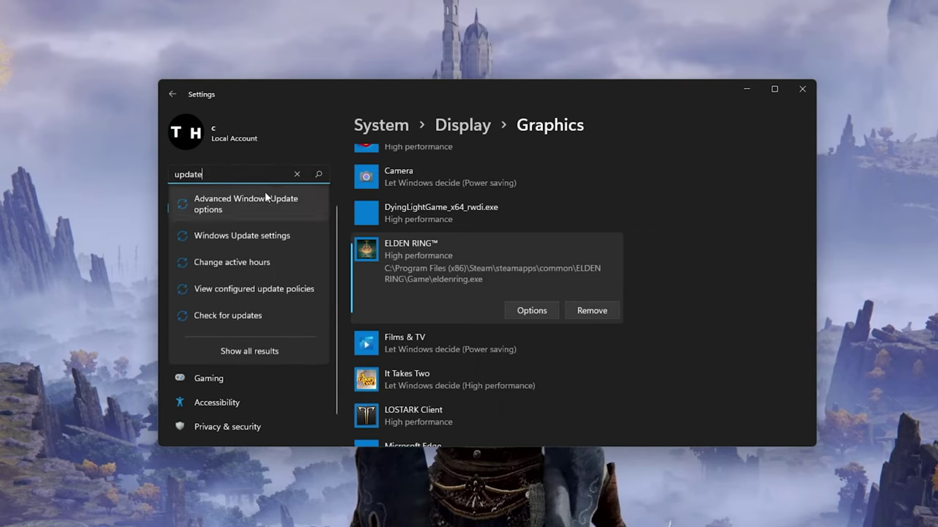
{"action": "left_click", "coordinate": [244, 315]}
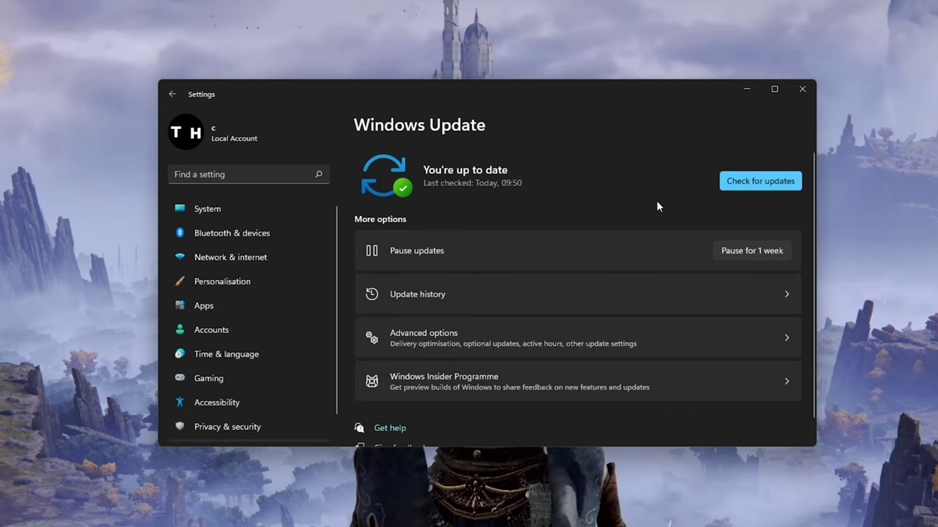
{"action": "left_click", "coordinate": [756, 182]}
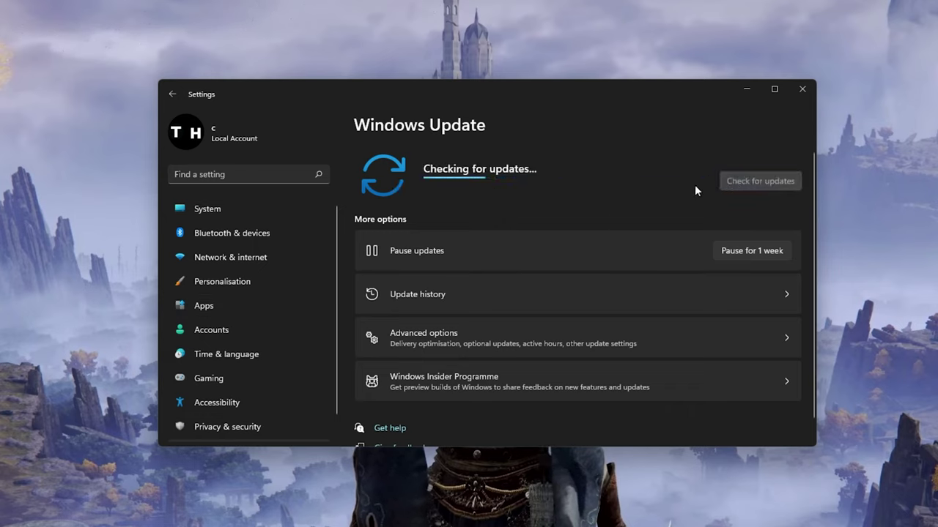